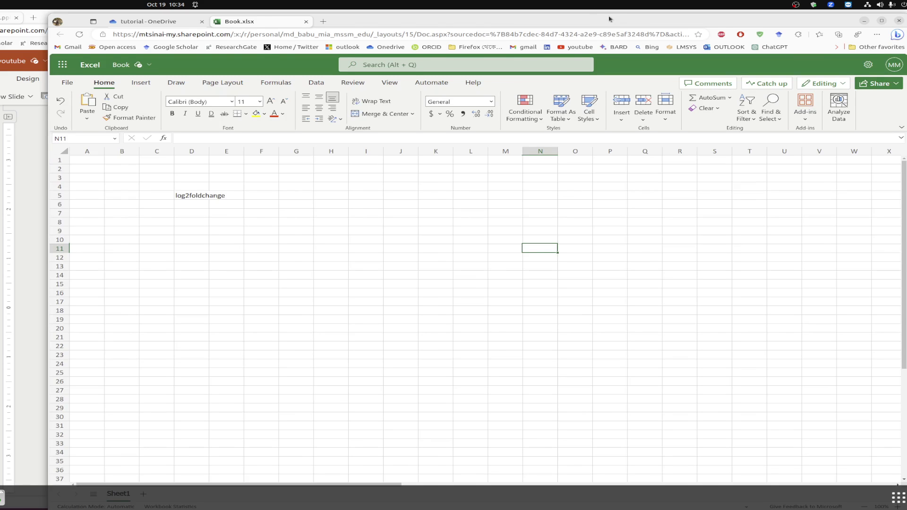
Position the browser window and zoom the sheet to 170% around the log2foldchange heading
left_click_drag(598, 11, 589, 7)
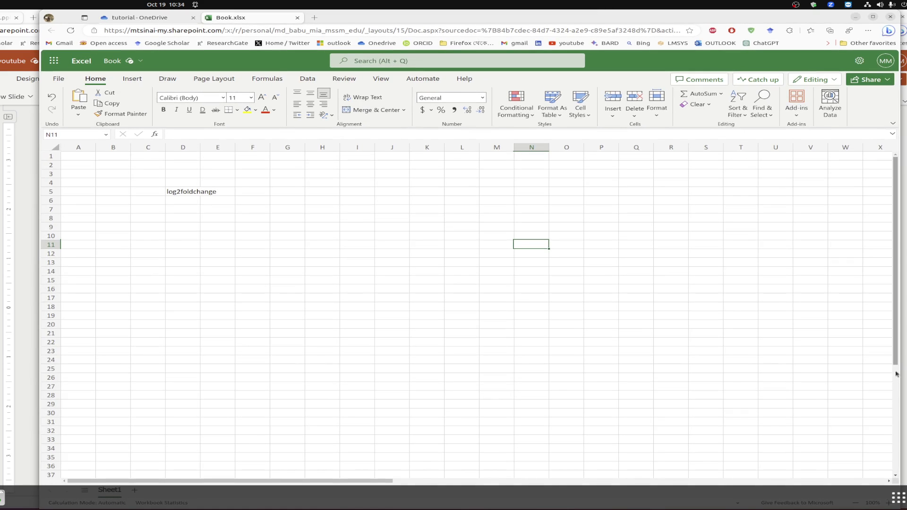
left_click_drag(773, 9, 751, 13)
left_click(868, 467)
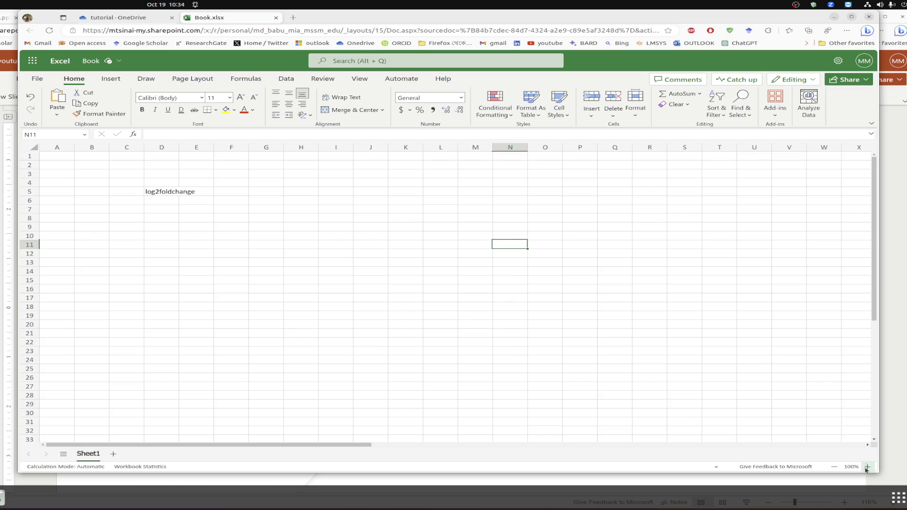
scroll(272, 328, "left", 5)
scroll(276, 326, "up", 4)
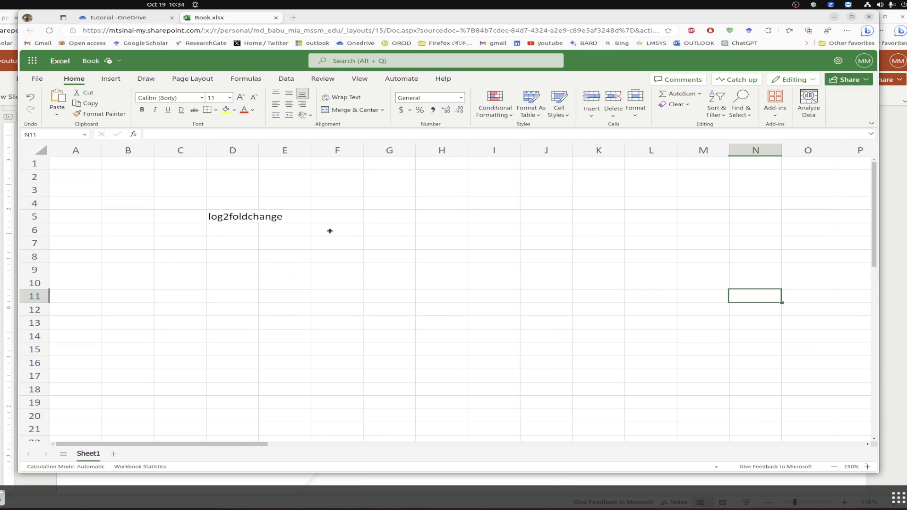
left_click(241, 247)
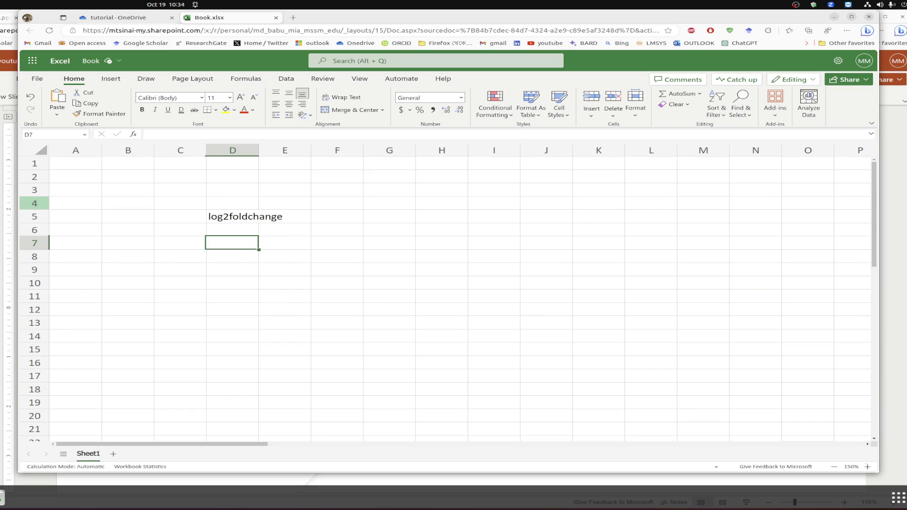
left_click(868, 467)
left_click(867, 467)
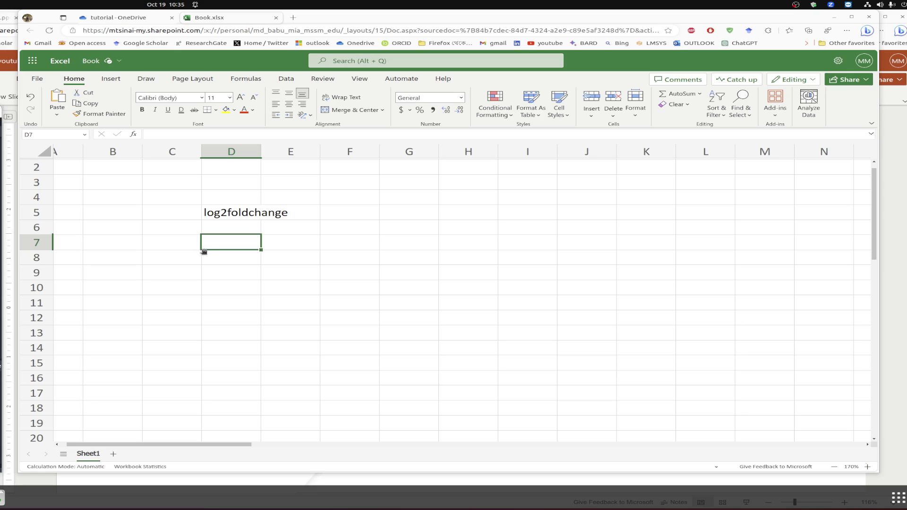
left_click(172, 242)
Label C7 'positive' and enter the log2foldchange value 2 in D7
type("pos")
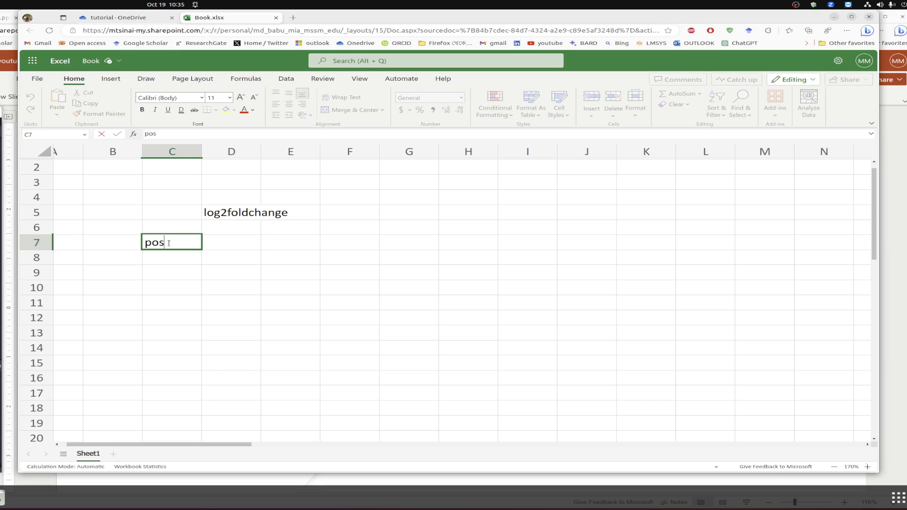
type("itive log")
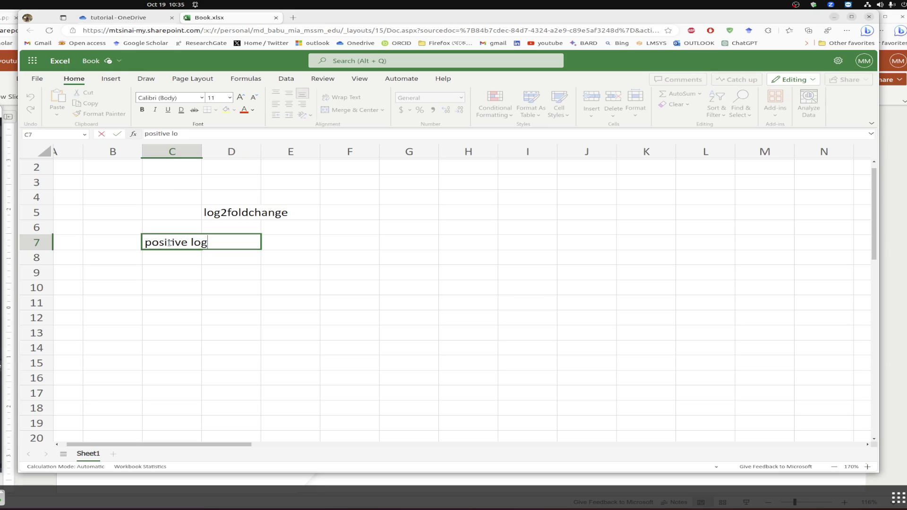
key("BackSpace")
key("BackSpace")
key("BackSpace")
key("Return")
left_click(231, 240)
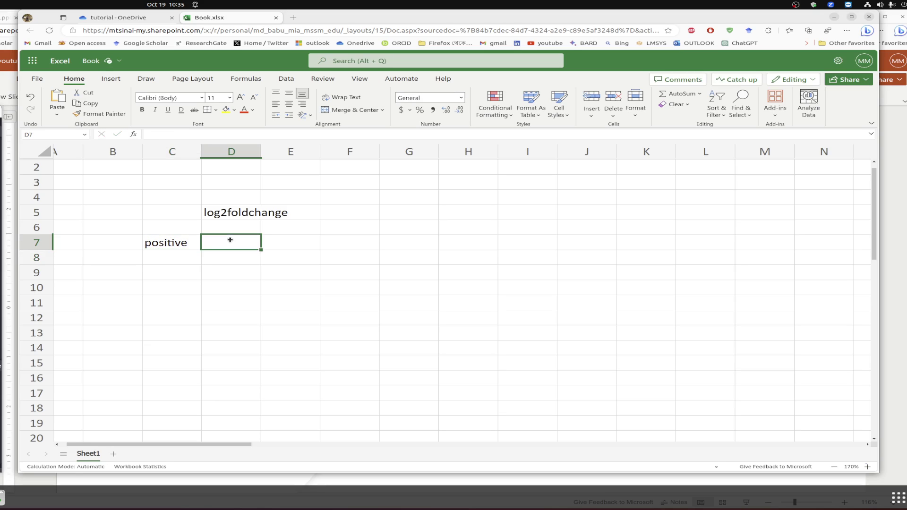
type("2")
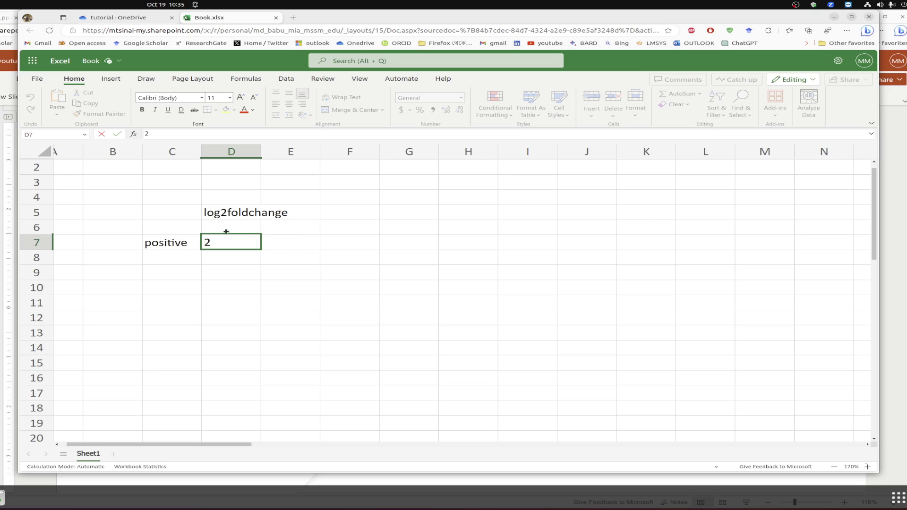
left_click(318, 227)
left_click(331, 229)
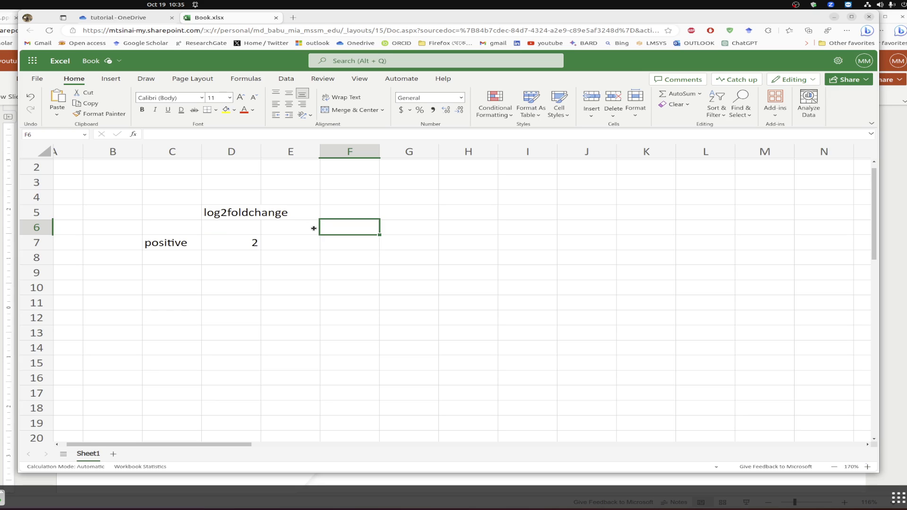
Add the 'log fold change' heading in F5 and the formula =2^2 in F7
key("Up")
type("l")
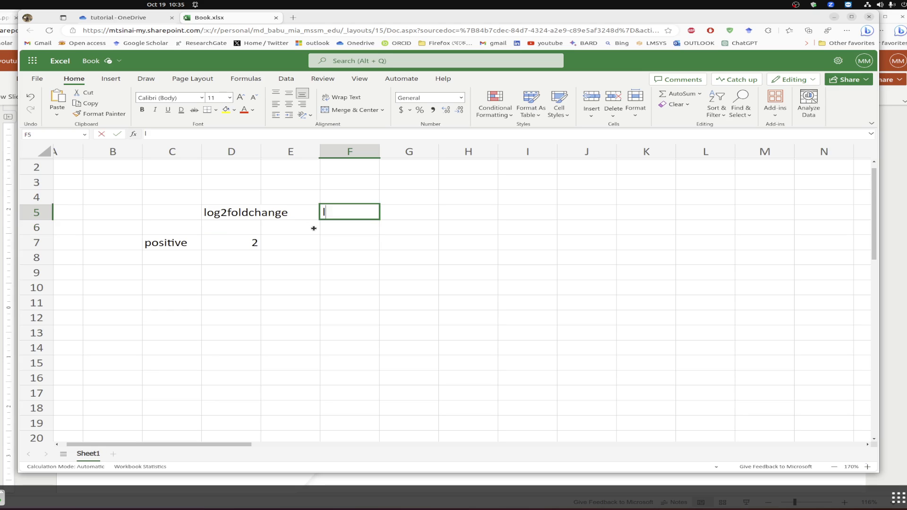
type("og fold change")
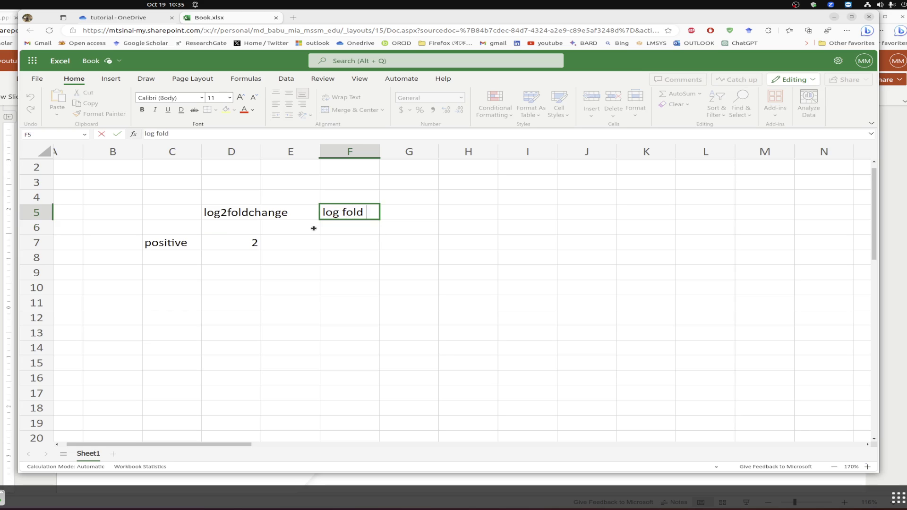
left_click(334, 243)
type("=2")
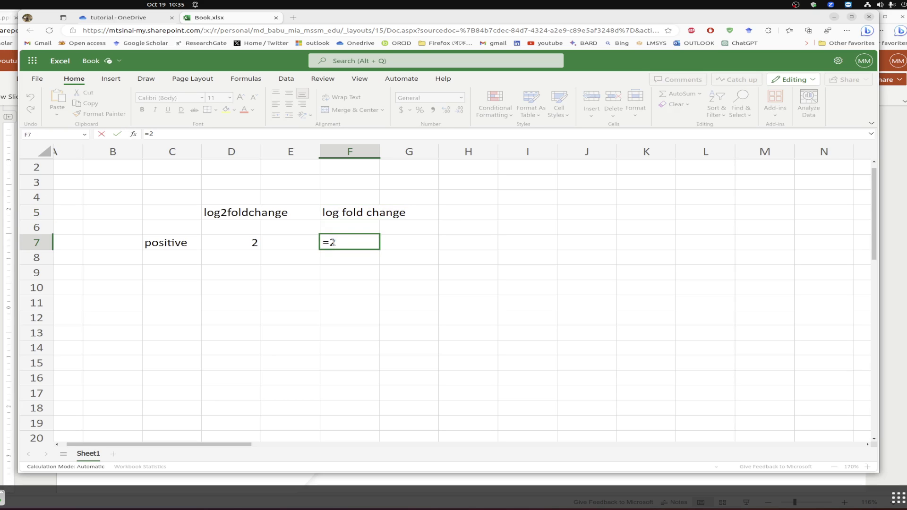
type("^2")
key("Return")
Add the 'percentage change' heading in H5
left_click(470, 214)
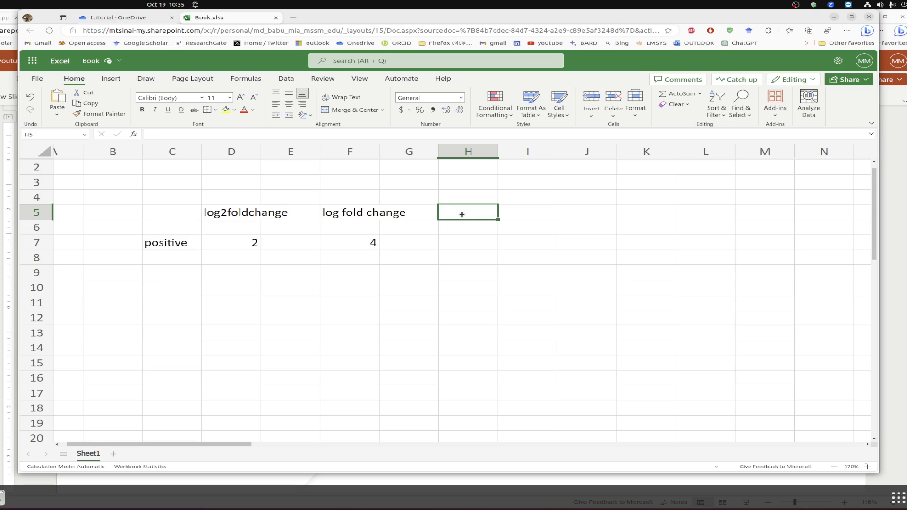
type("percentage change")
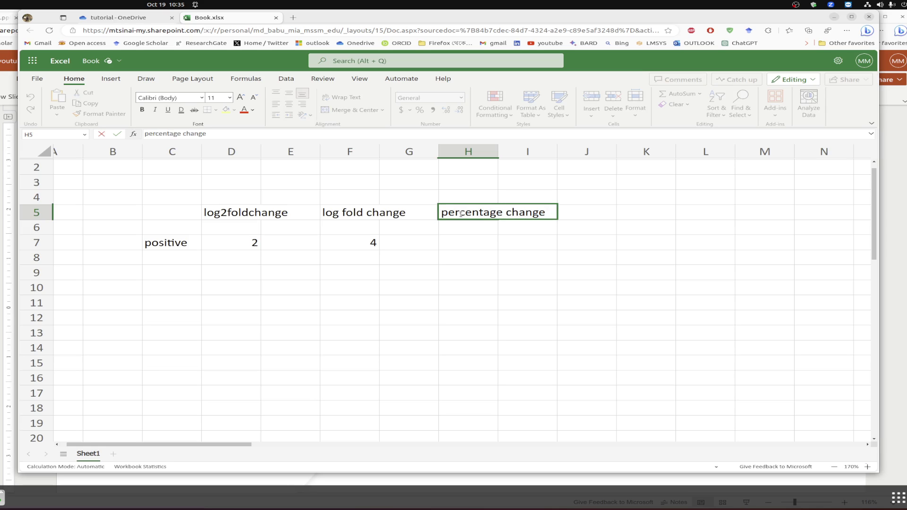
left_click(465, 244)
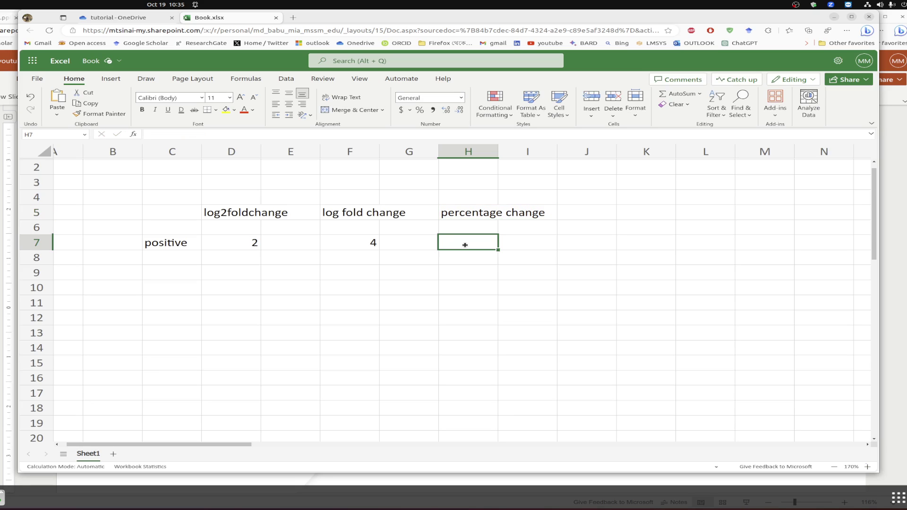
Enter =(F7-1)*100 in H7 to get a percentage change of 300
type("=(")
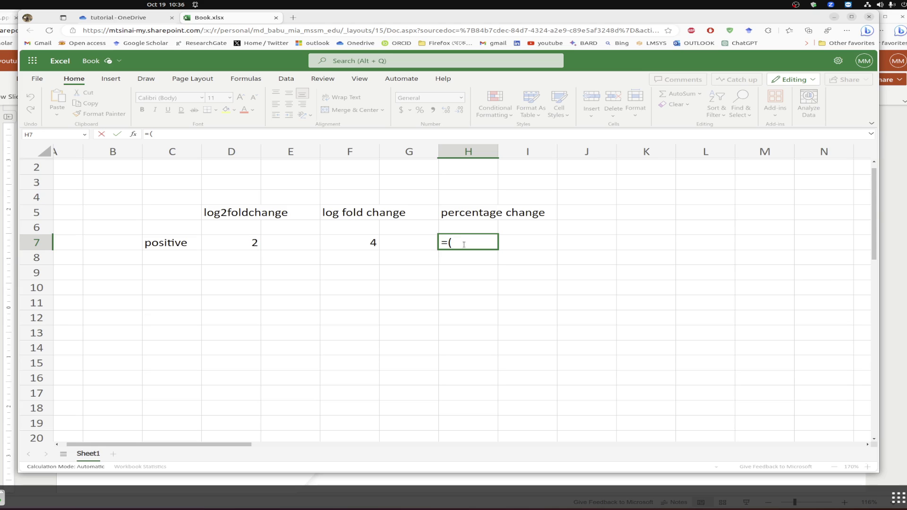
left_click(356, 247)
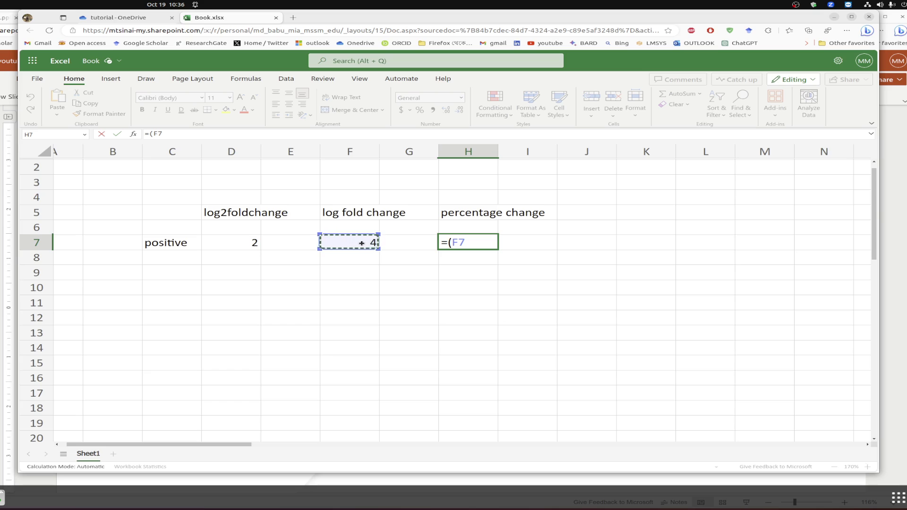
type("-1)")
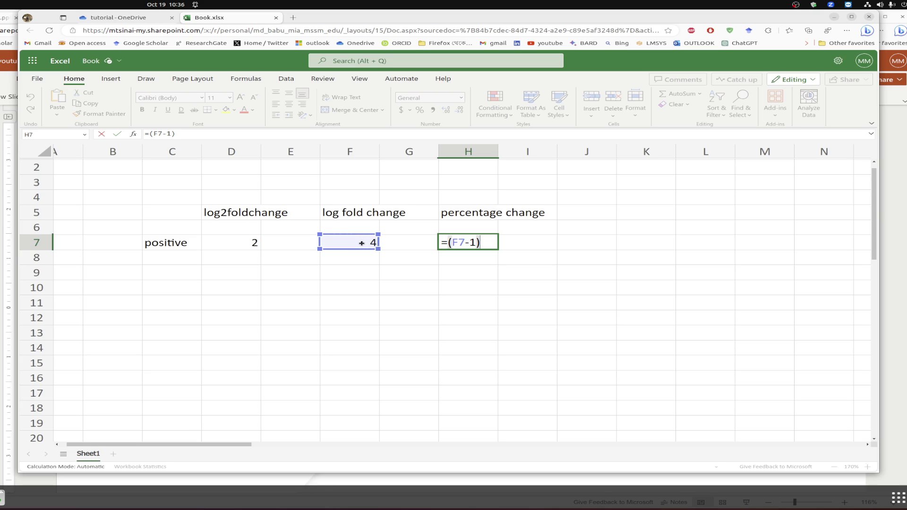
type("*100")
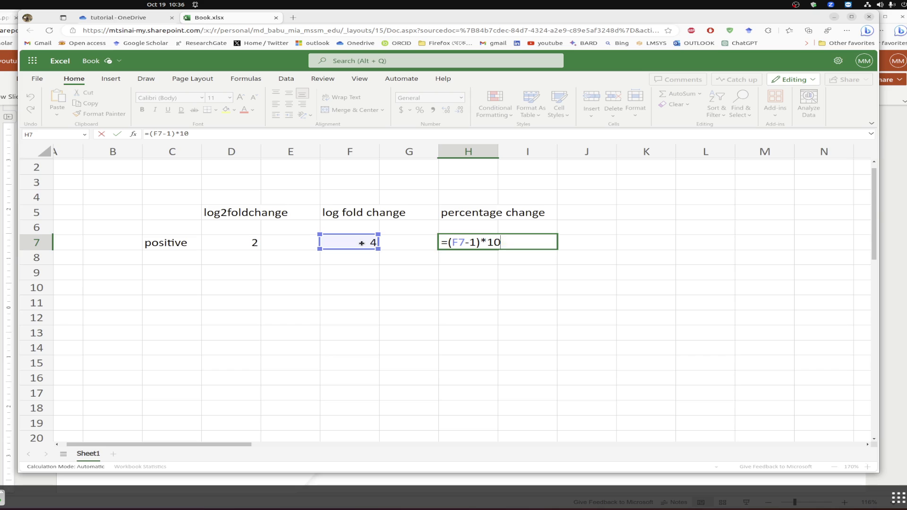
key("Return")
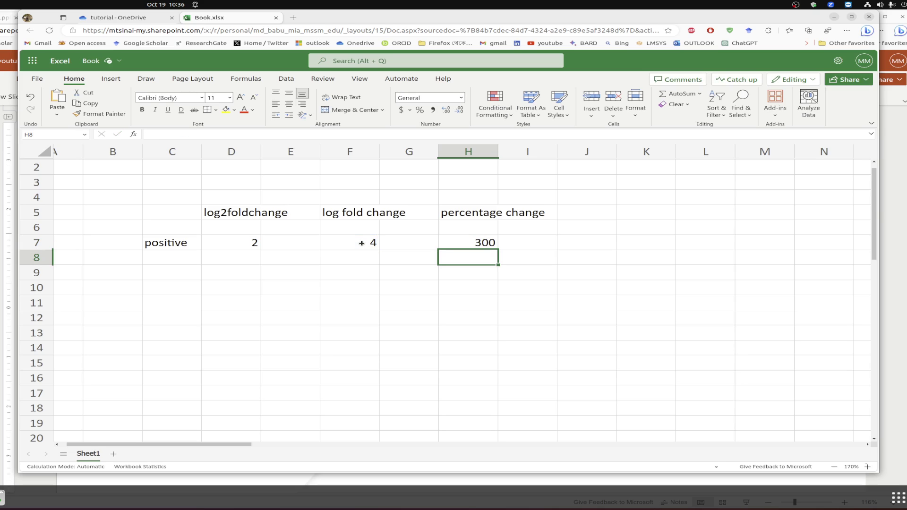
left_click(247, 256)
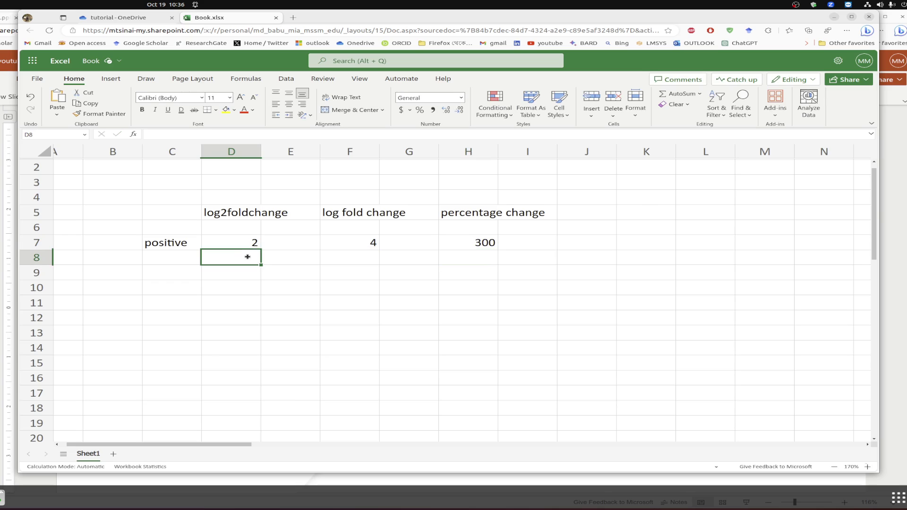
Enter 3 in D8 and fill it down to D12 as a series 3 to 7
type("3")
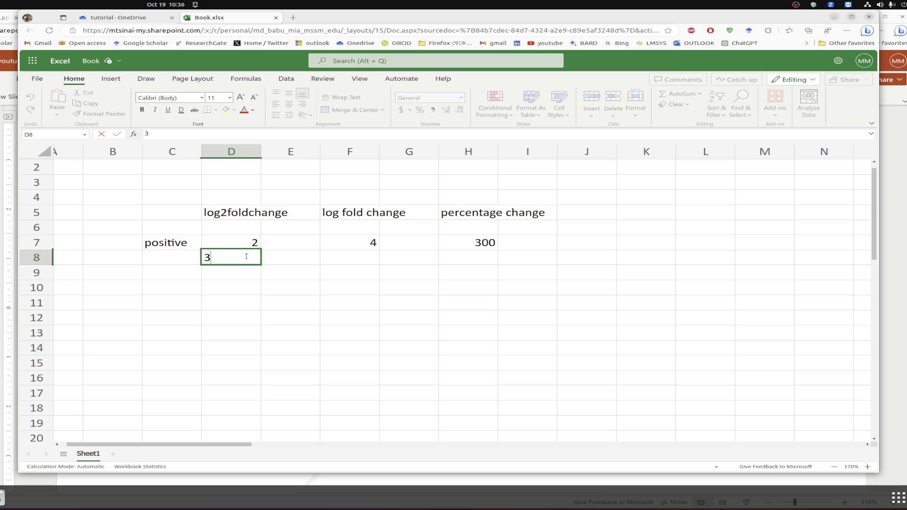
left_click(257, 283)
left_click(248, 258)
left_click_drag(261, 265, 249, 317)
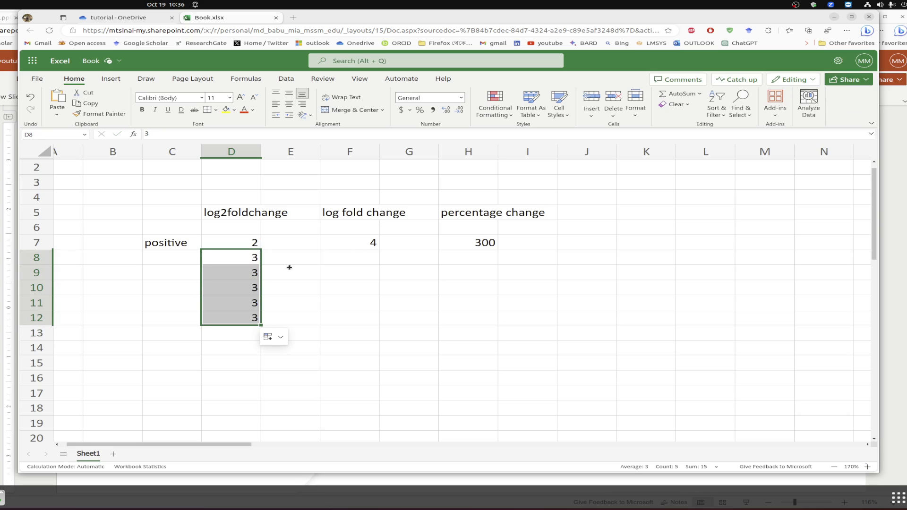
left_click(268, 336)
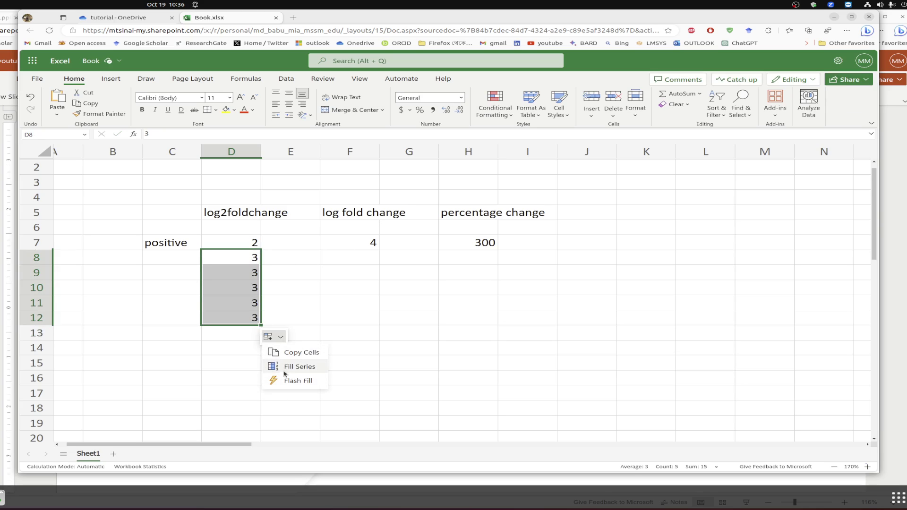
left_click(285, 369)
Copy F7's fold change 4 down to F12, dismissing the failed Flash Fill attempt
left_click(373, 246)
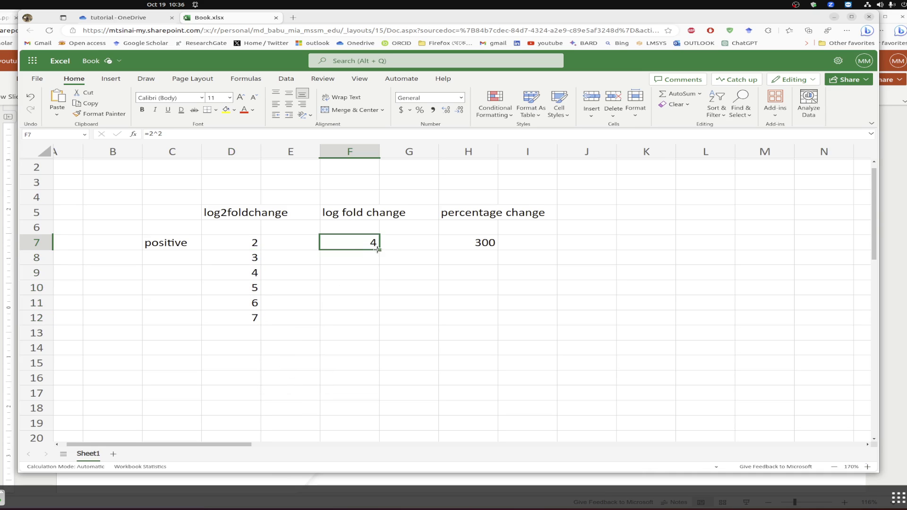
left_click_drag(378, 249, 373, 315)
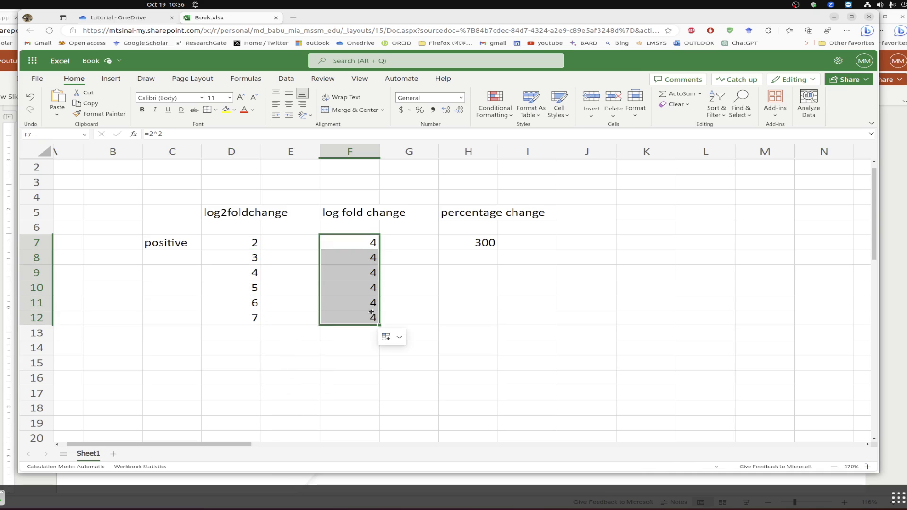
left_click(386, 337)
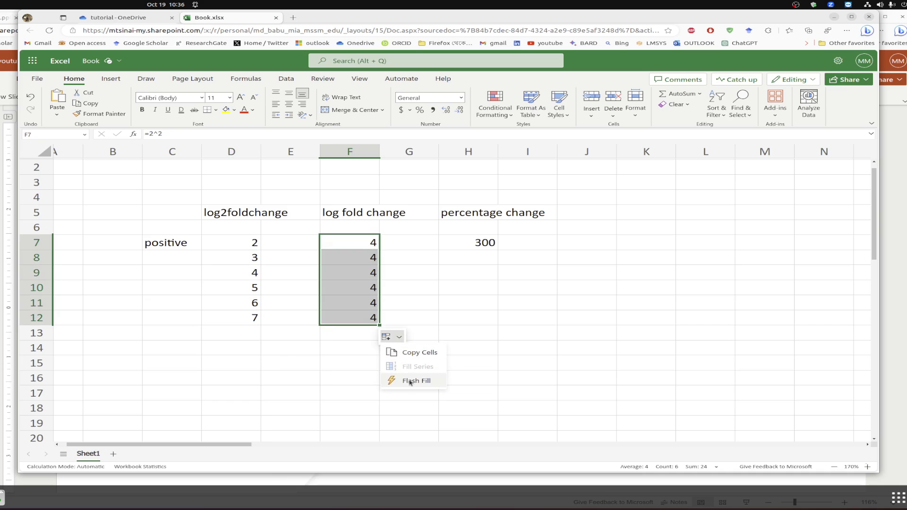
left_click(409, 380)
left_click(541, 341)
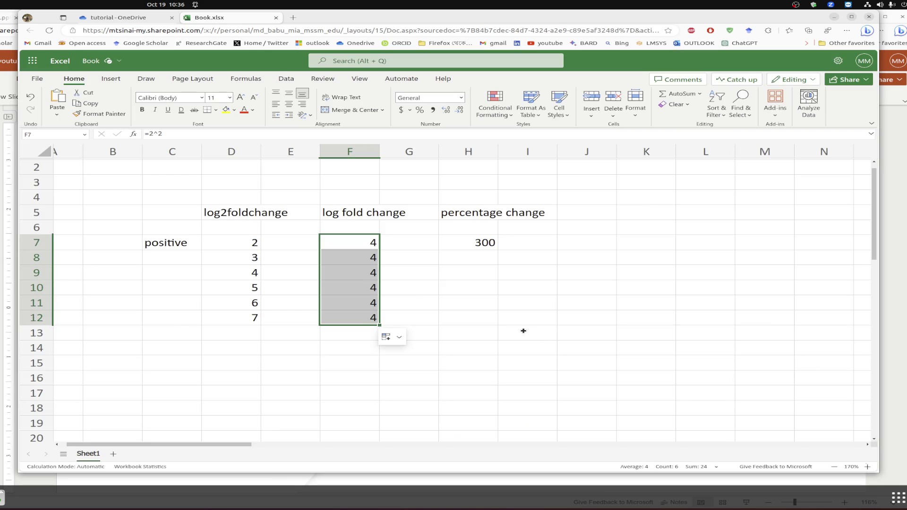
left_click(368, 291)
left_click(366, 257)
left_click(373, 241)
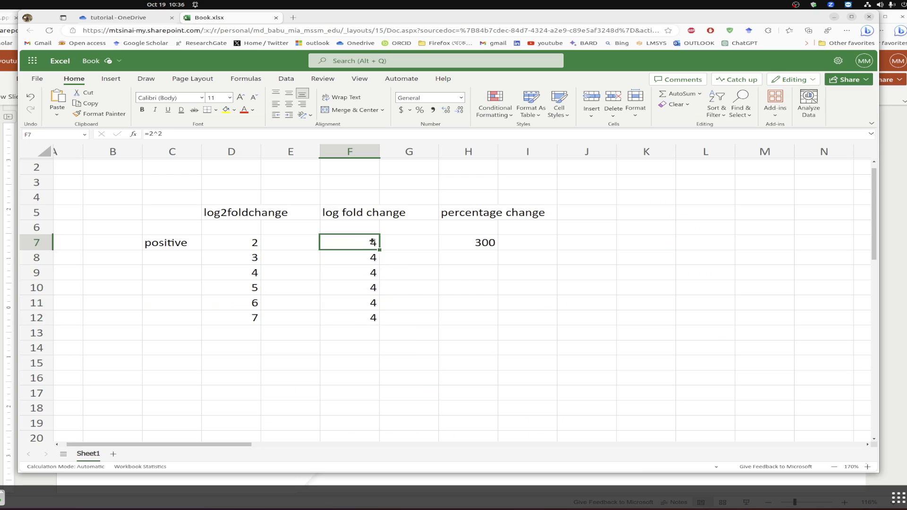
Rewrite the F7 formula as =2^D7 so it uses the log2foldchange value
left_click_drag(379, 249, 378, 259)
double_click(372, 256)
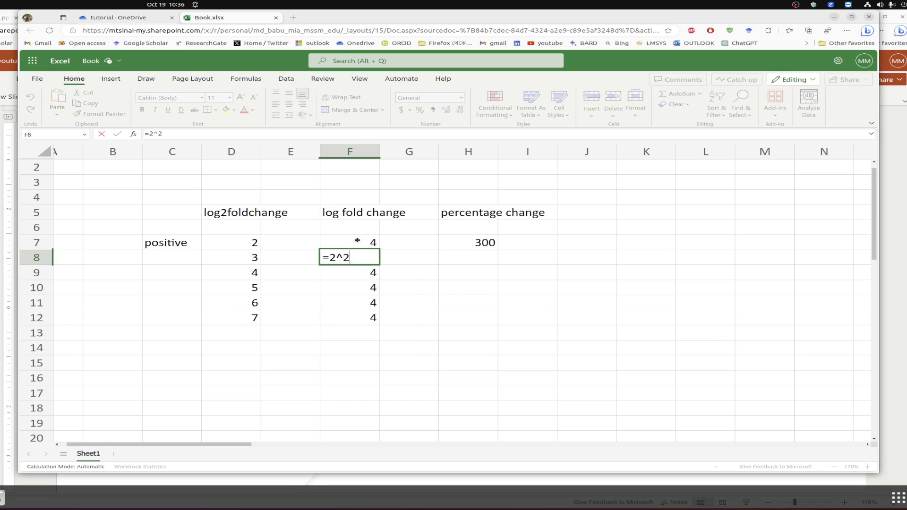
key("Return")
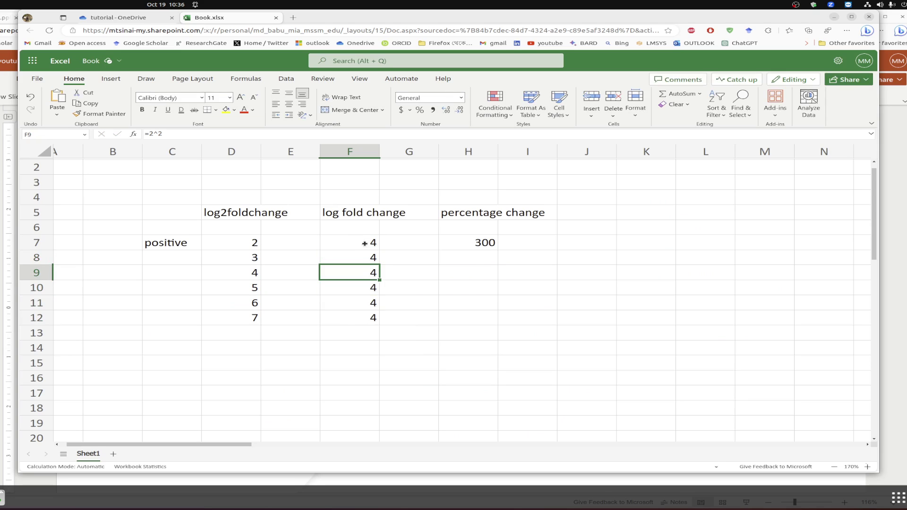
double_click(367, 243)
key("BackSpace")
left_click(249, 242)
key("Return")
Fill fold change to F12 (4–128) and percentage change to H12 (300–12700)
left_click_drag(374, 246, 382, 316)
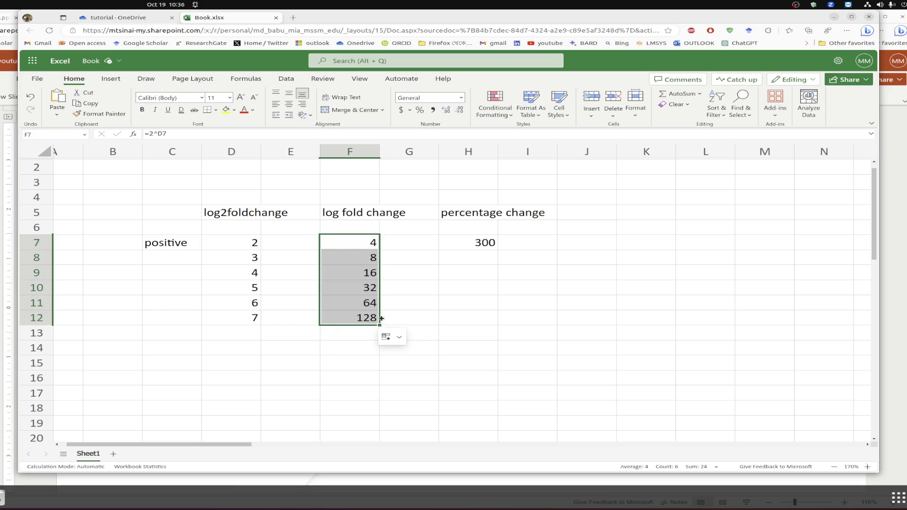
left_click(470, 244)
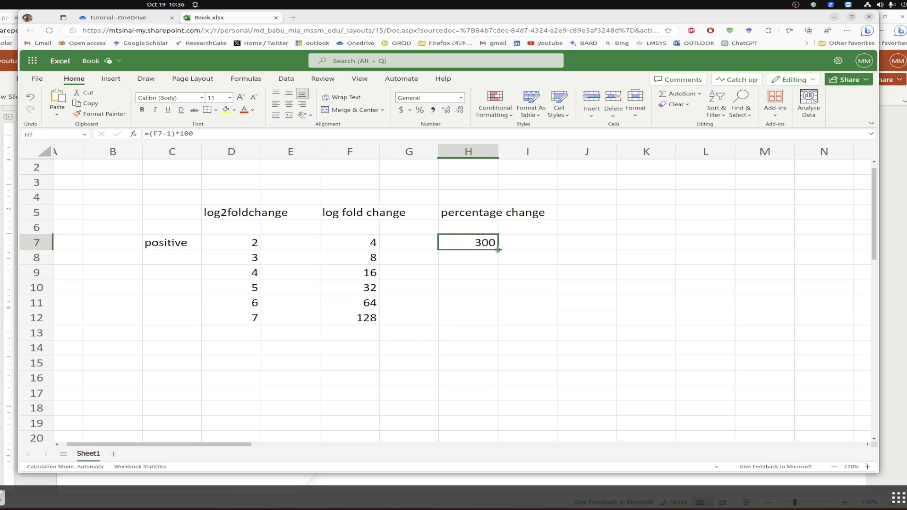
left_click_drag(498, 249, 490, 318)
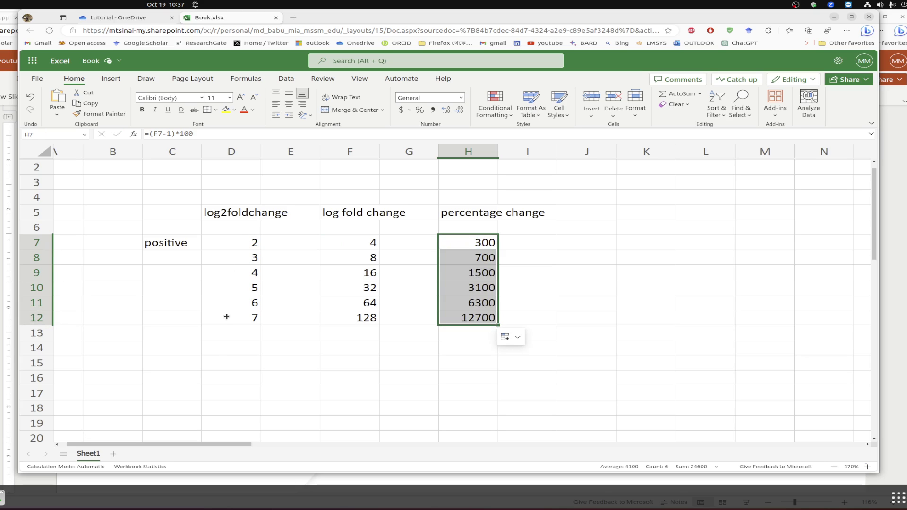
Enter log2foldchange 1 in D6 and paste the F7:H7 formulas into row 6
left_click(237, 230)
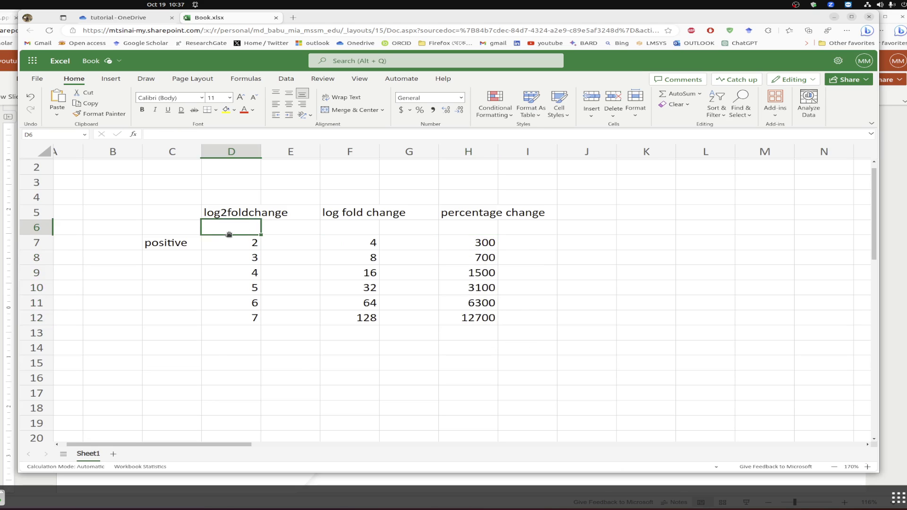
type("1")
left_click_drag(370, 243, 479, 238)
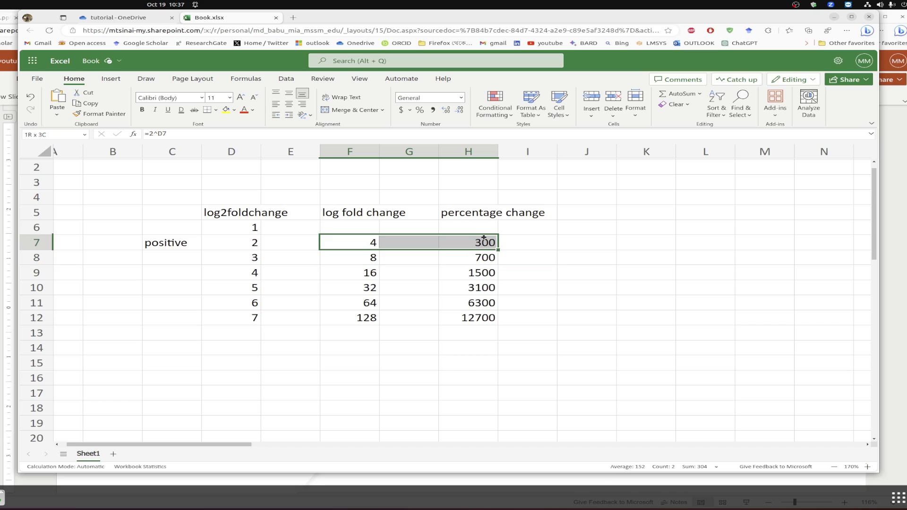
key("ctrl+c")
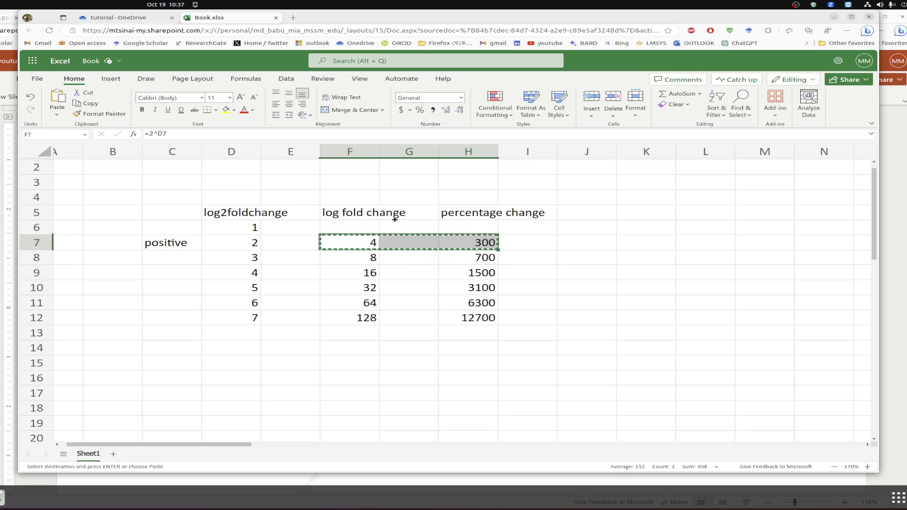
left_click(346, 225)
key("ctrl+v")
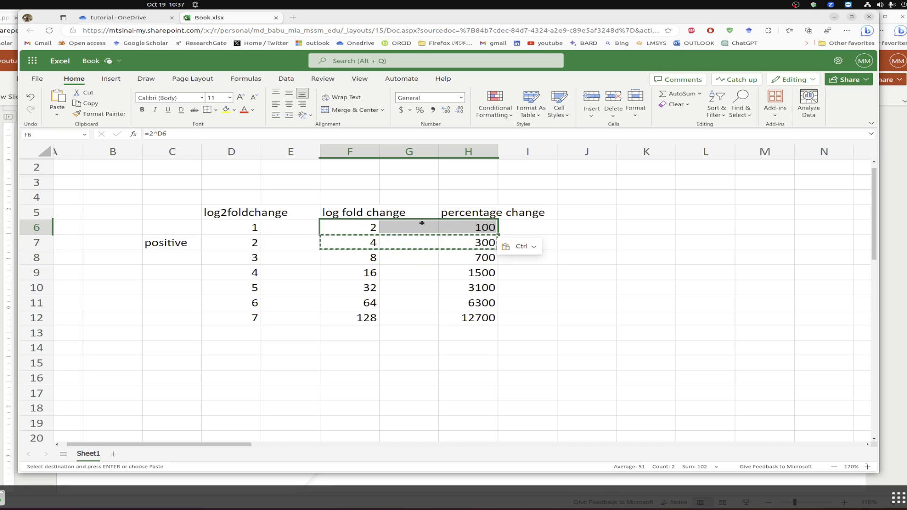
left_click(468, 227)
key("ctrl+Down")
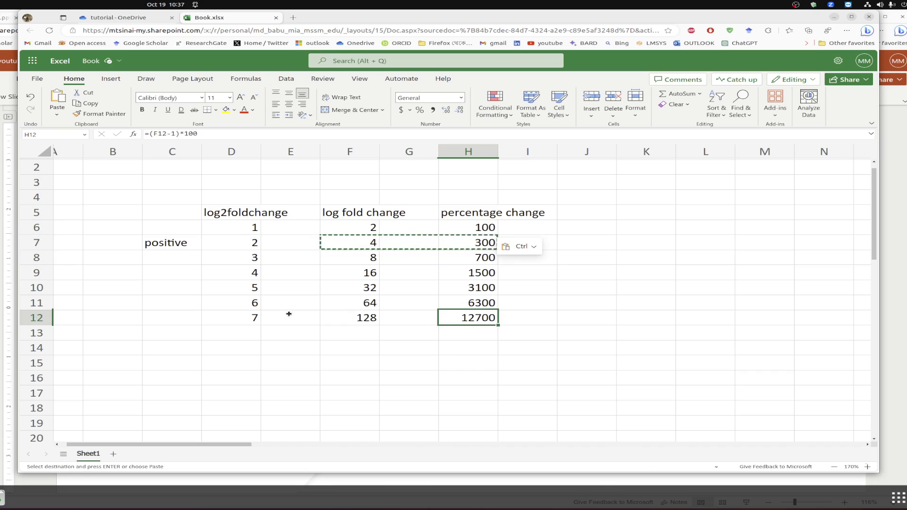
left_click(253, 228)
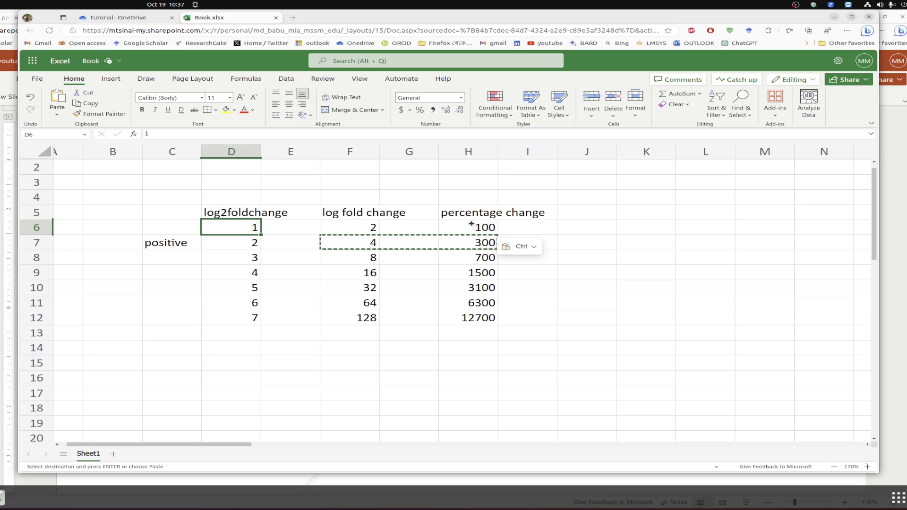
left_click(274, 361)
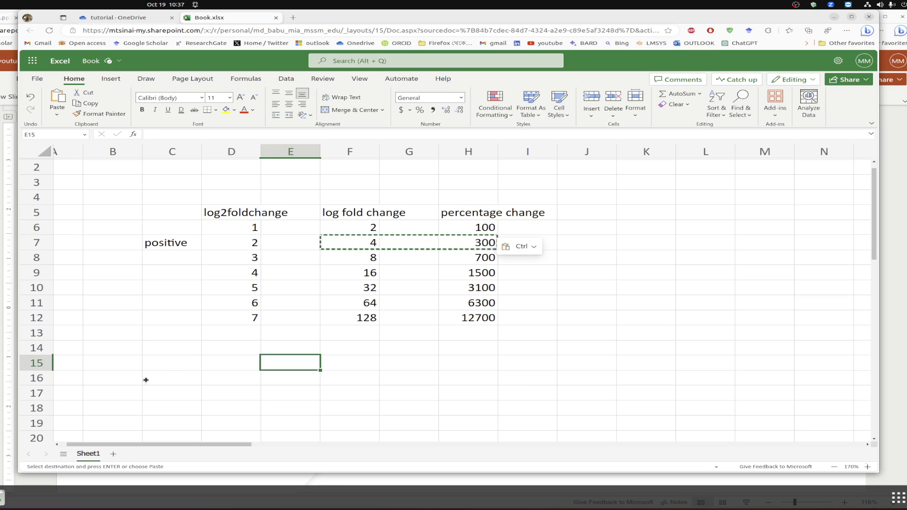
Switch to PowerPoint and scroll to the volcano plot percentage change slide
key("alt+Tab")
scroll(690, 213, "down", 3)
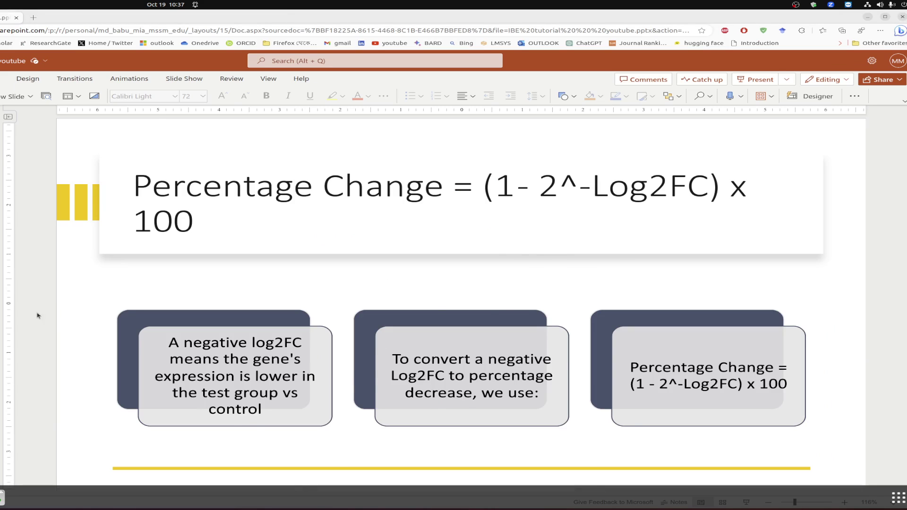
scroll(42, 307, "down", 3)
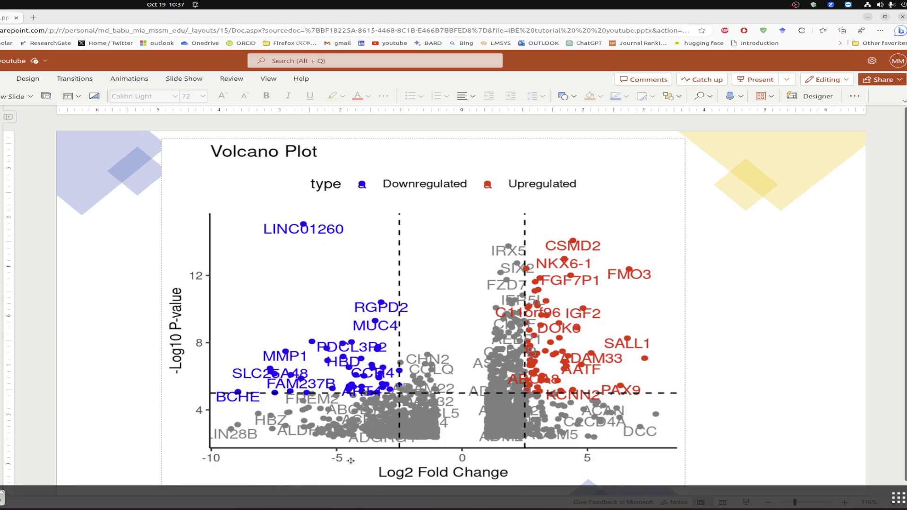